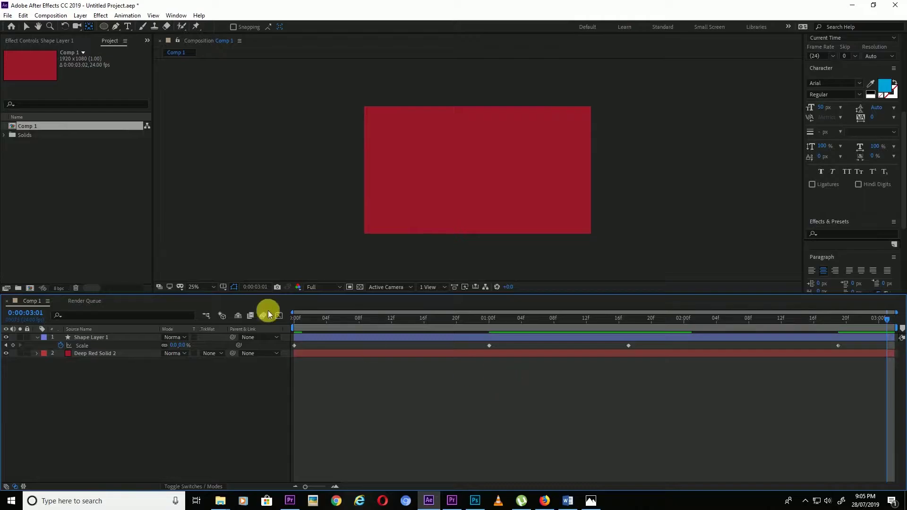
Step: Play a preview of the white circle's Scale animation over the deep red solid
key("space")
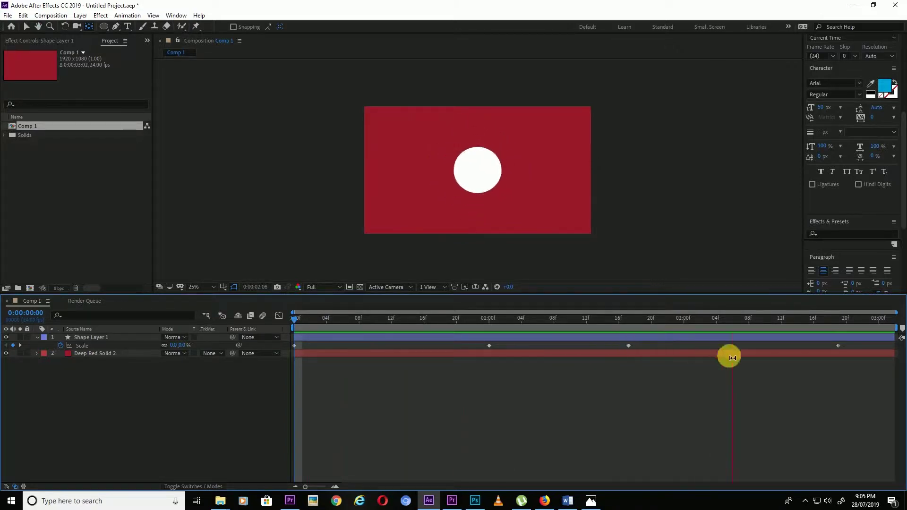
Step: Apply Easy Ease (F9) to all of the circle's Scale keyframes
left_click_drag(846, 348, 242, 366)
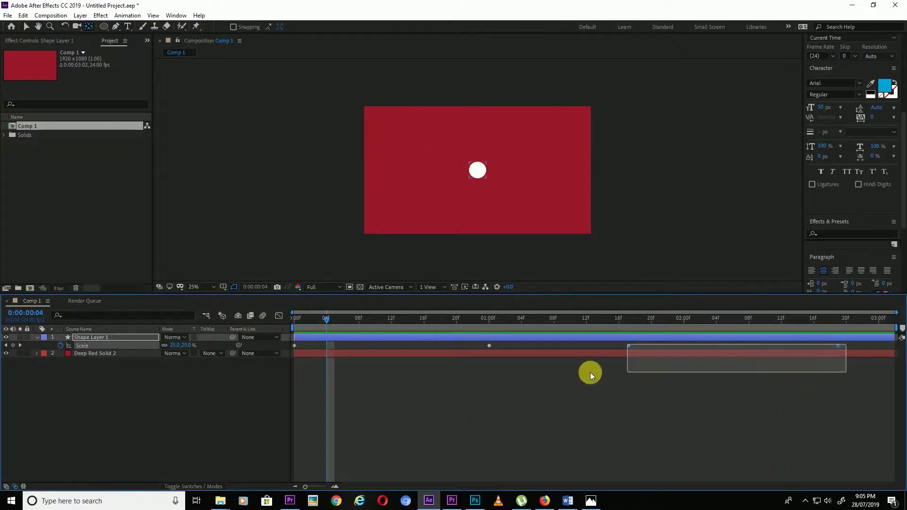
key("F9")
left_click(252, 376)
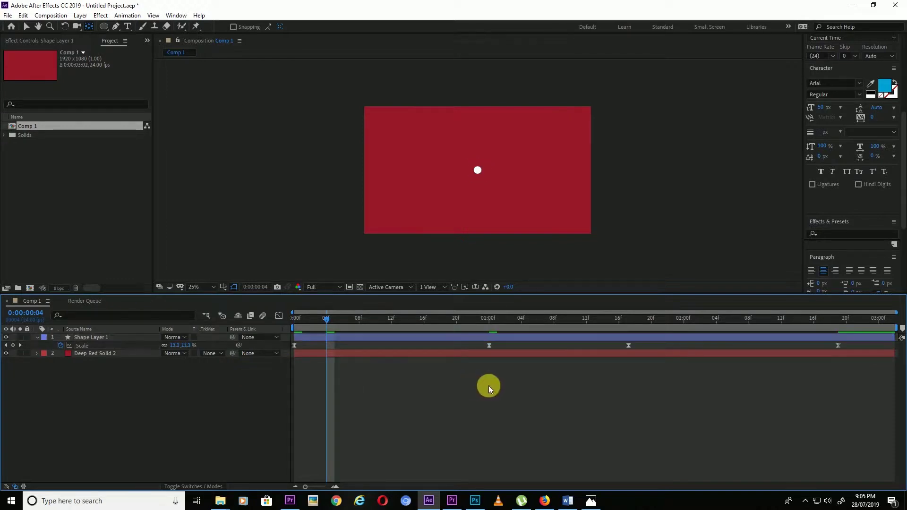
Step: Preview the eased animation and bring up Composition Settings with Ctrl+K
key("space")
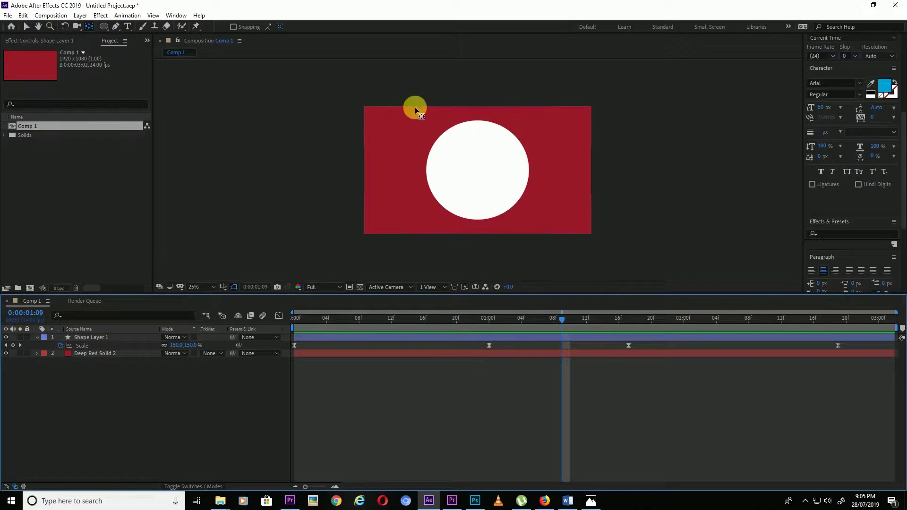
left_click(26, 26)
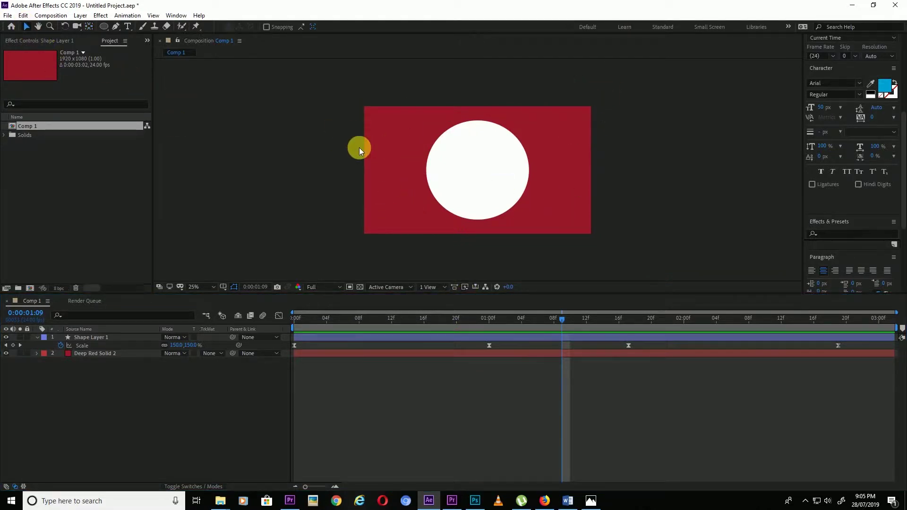
key("ctrl+k")
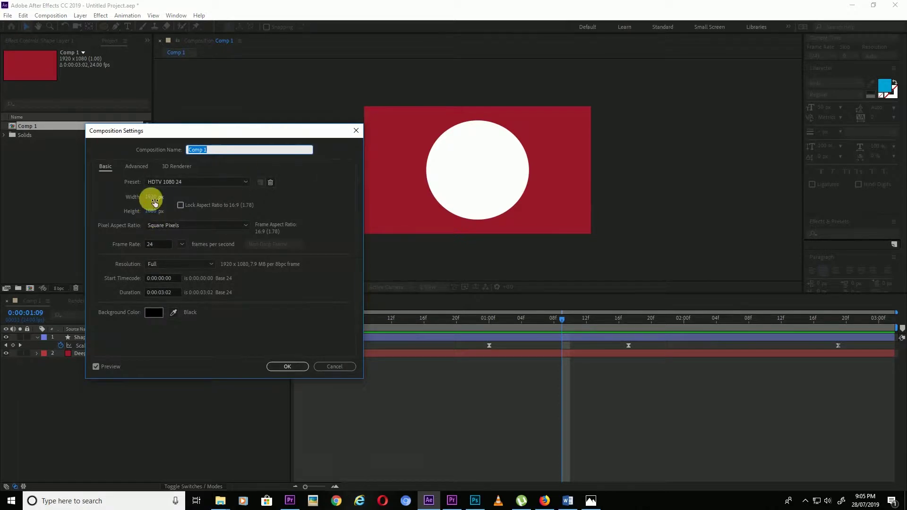
Step: Change the composition width to 1080 to make Comp 1 a 1080 × 1080 square
left_click(151, 197)
type("1080")
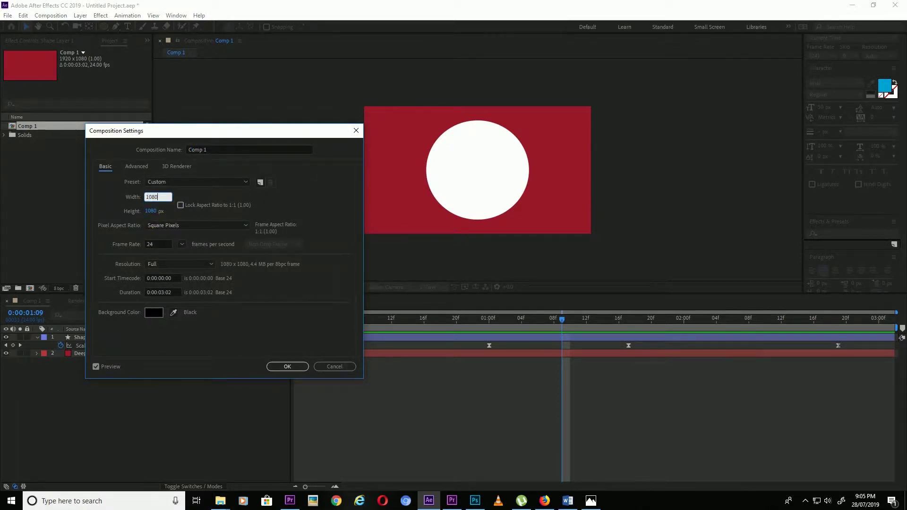
key("Return")
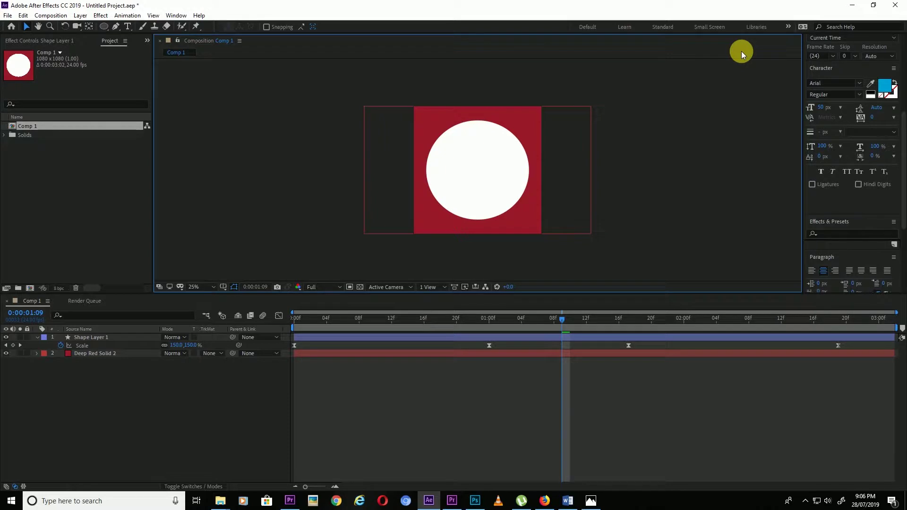
Step: Add Comp 1 to the Adobe Media Encoder queue from the Composition menu
left_click(52, 16)
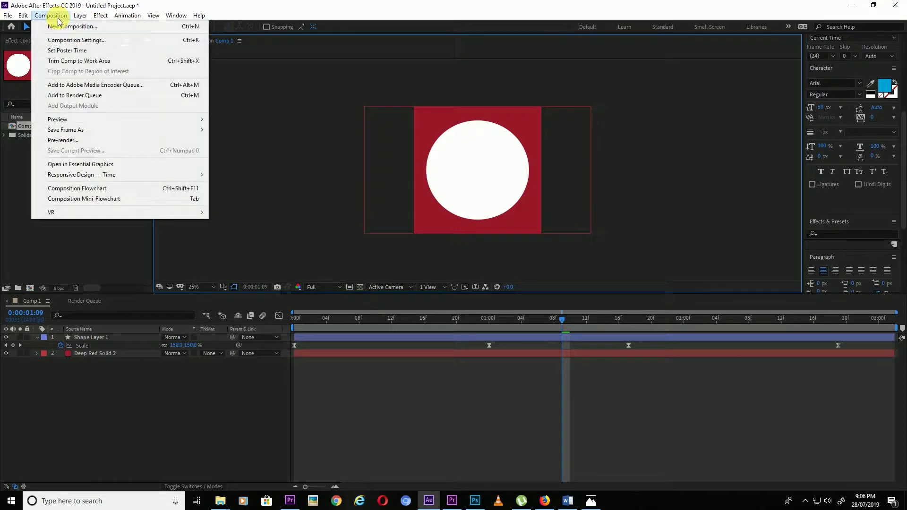
left_click(88, 86)
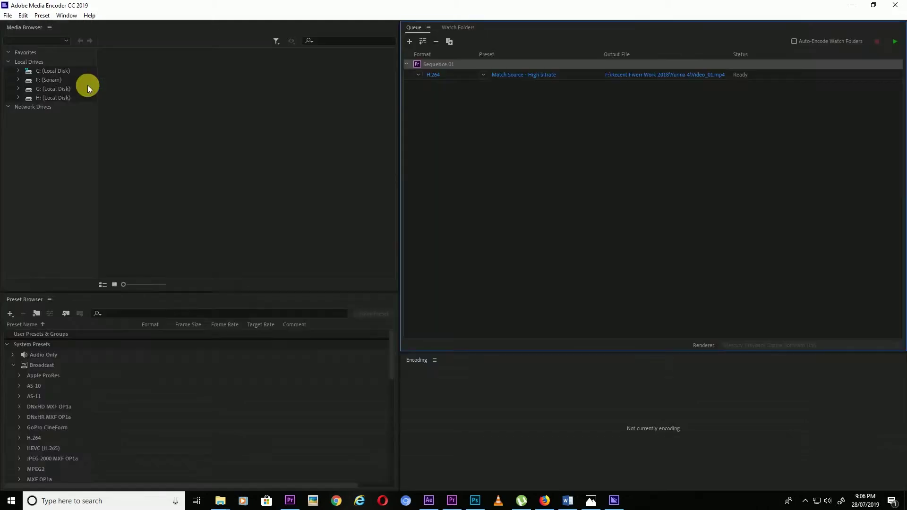
Step: Dismiss Sequence 01's export settings and delete Sequence 01 from the queue
left_click(434, 80)
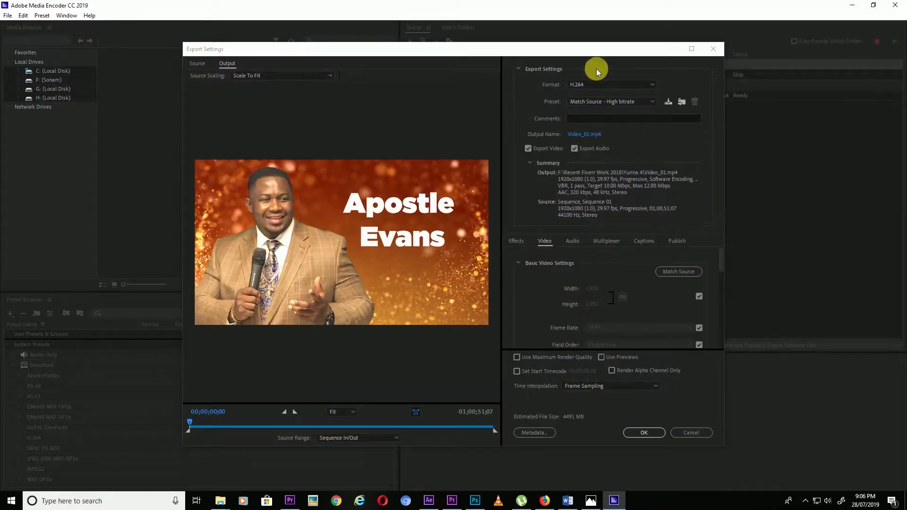
left_click_drag(590, 50, 470, 171)
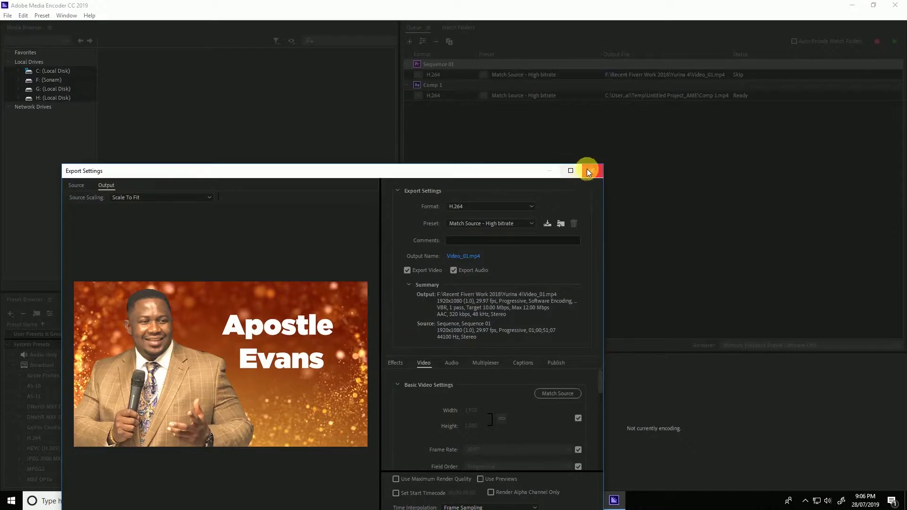
left_click(588, 170)
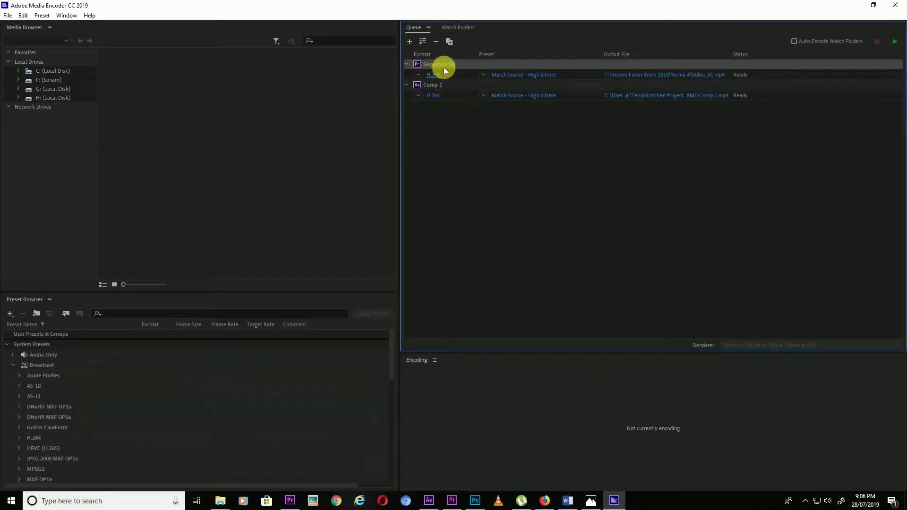
key("Delete")
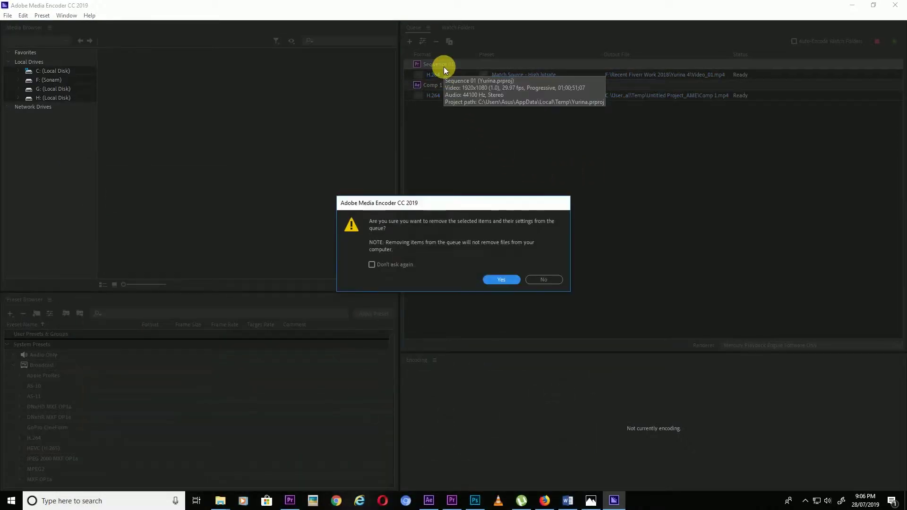
left_click(497, 281)
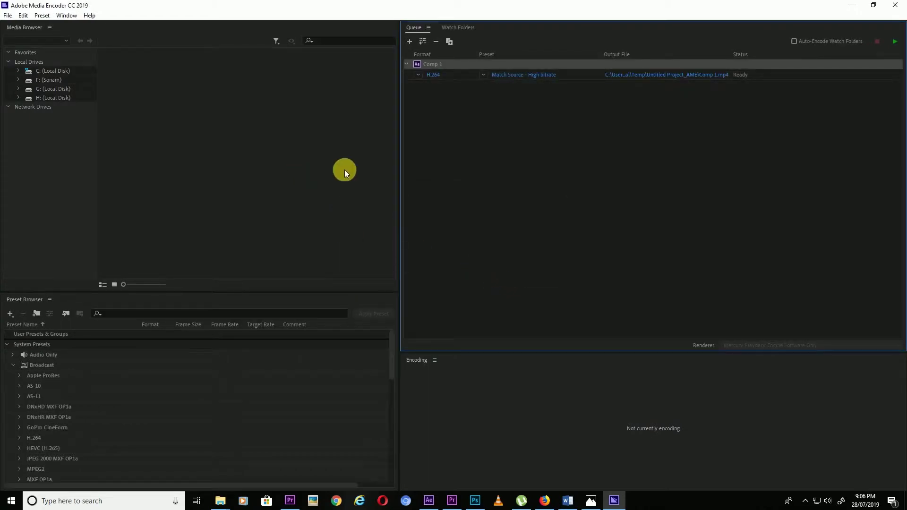
Step: Set Comp 1 to export as an Animated GIF at quality 100, matching source size
left_click(440, 77)
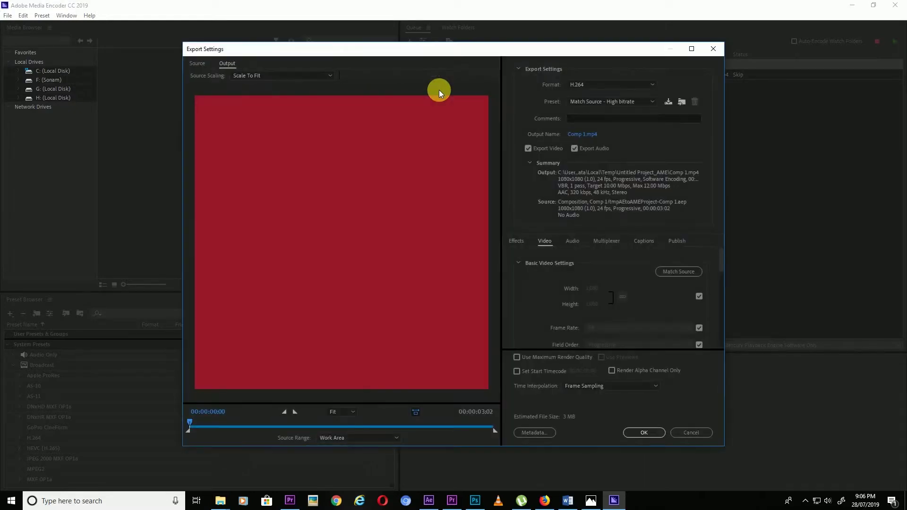
left_click(586, 84)
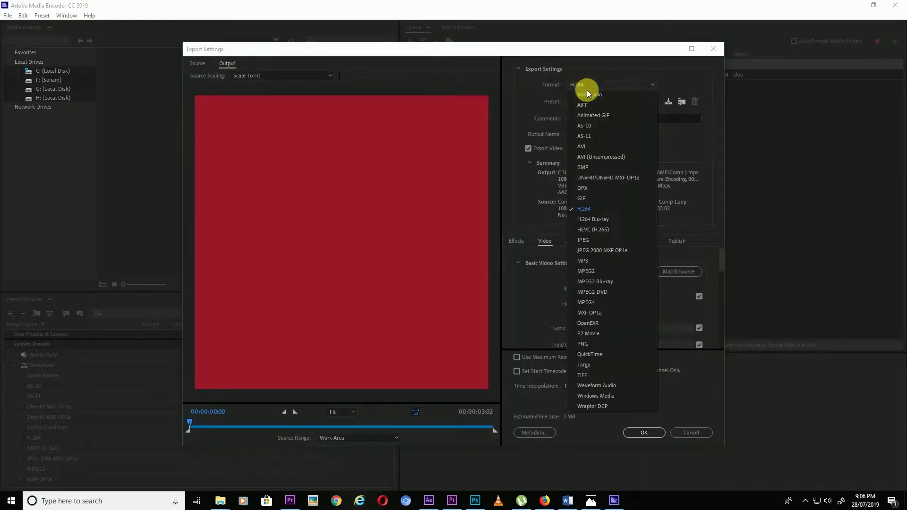
left_click(594, 117)
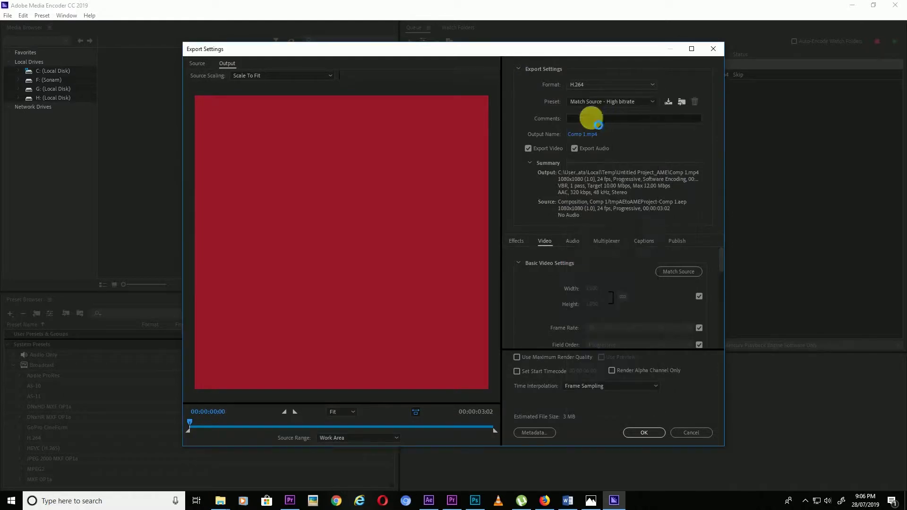
mouse_move(251, 426)
left_mouse_down()
mouse_move(467, 411)
mouse_move(423, 422)
left_mouse_up()
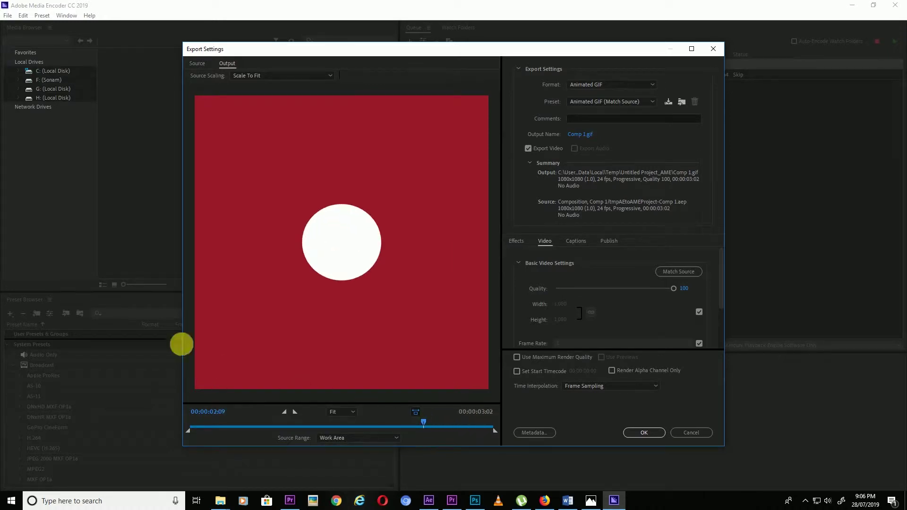
left_click_drag(718, 263, 722, 274)
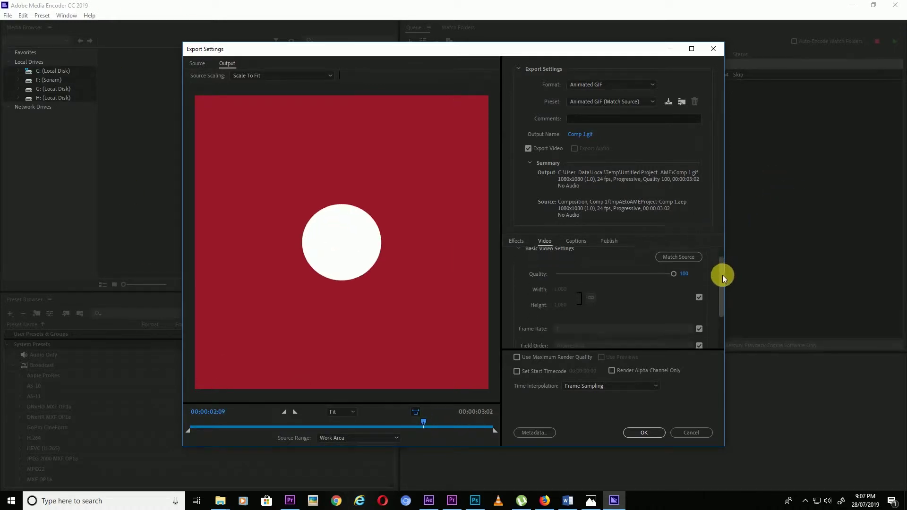
left_click_drag(631, 278, 694, 288)
left_click(698, 296)
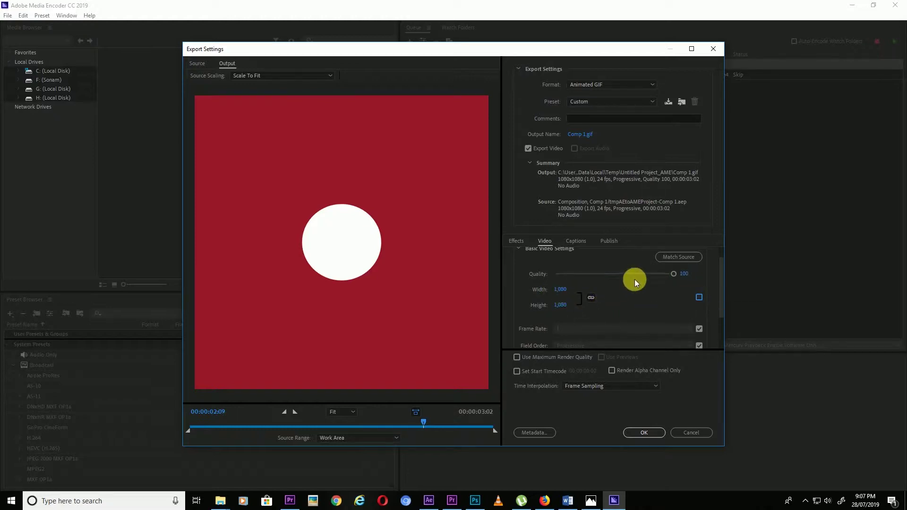
left_click(698, 297)
left_click(645, 433)
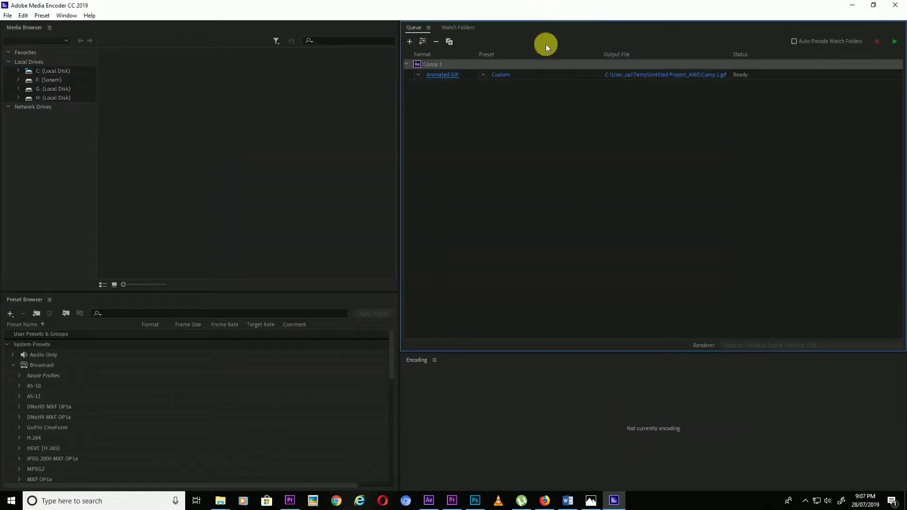
Step: Review Comp 1's GIF export settings again, then go to its output file location
left_click(509, 79)
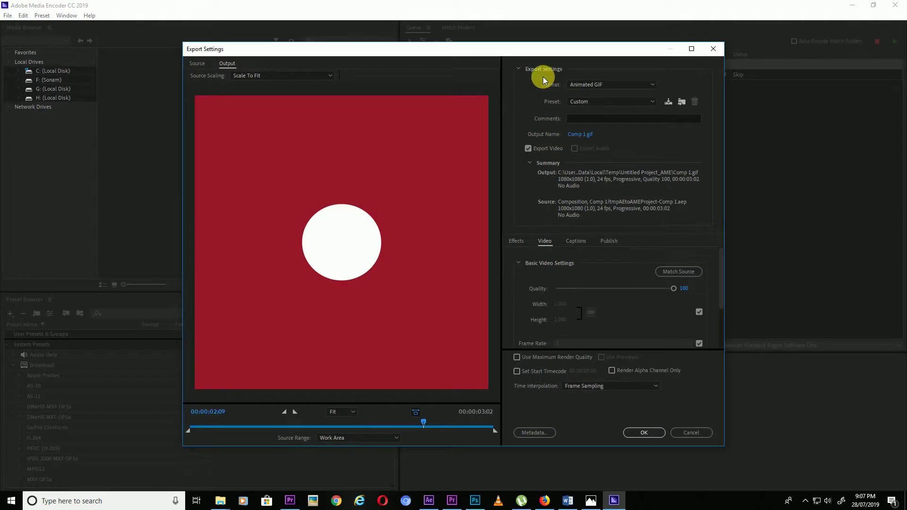
left_click(704, 434)
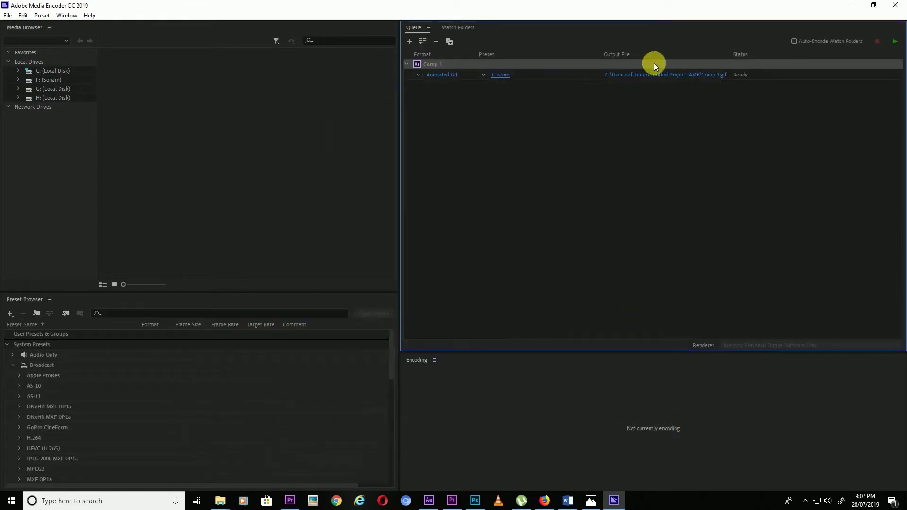
left_click(659, 81)
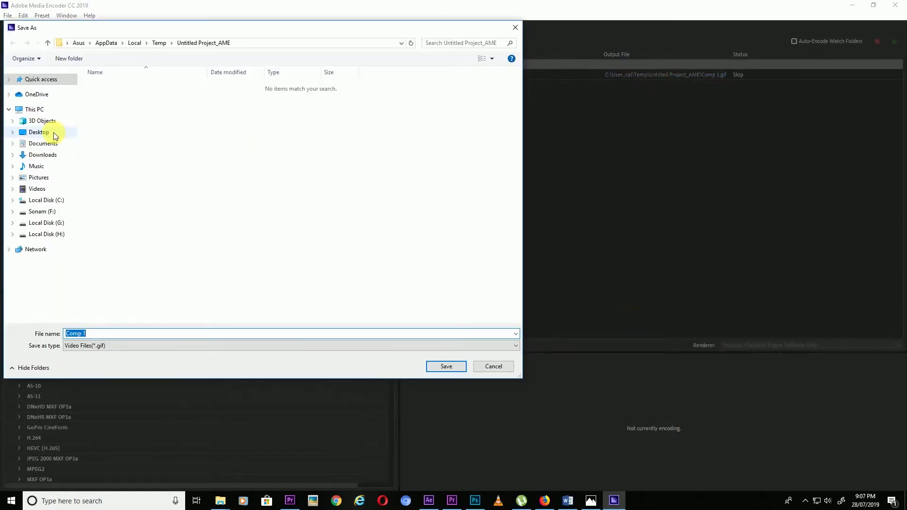
Step: Create a new folder named Gif on the Desktop
left_click(53, 132)
right_click(298, 191)
mouse_move(235, 288)
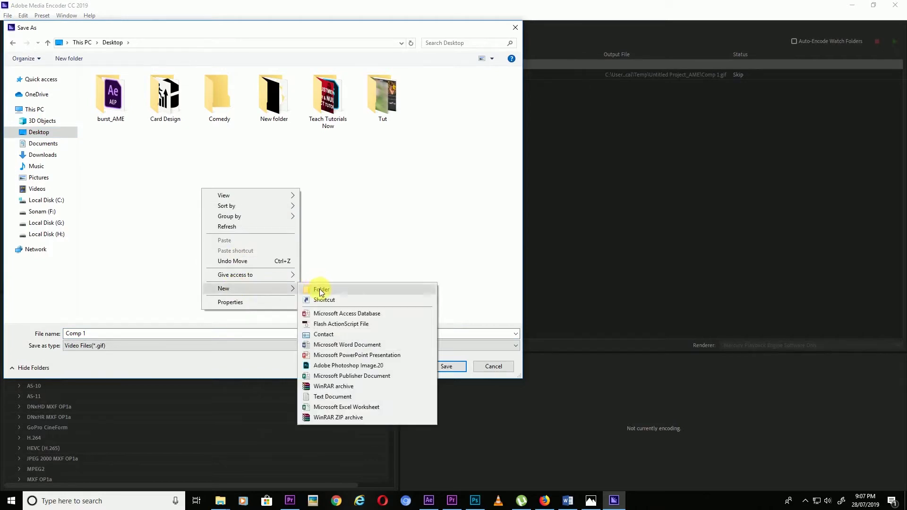
left_click(319, 289)
type("Gif")
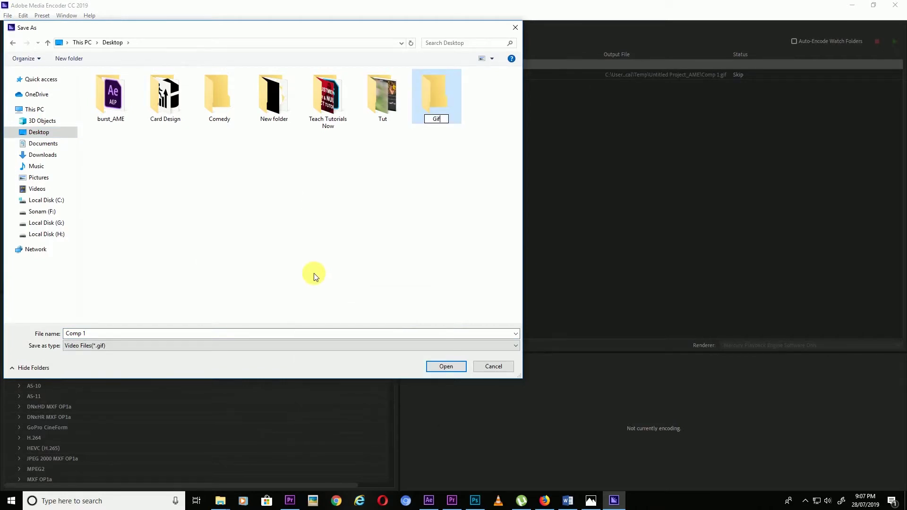
key("Return")
Step: Save Comp 1.gif into the Gif folder, start the render queue, and minimize Media Encoder
double_click(442, 98)
left_click(445, 366)
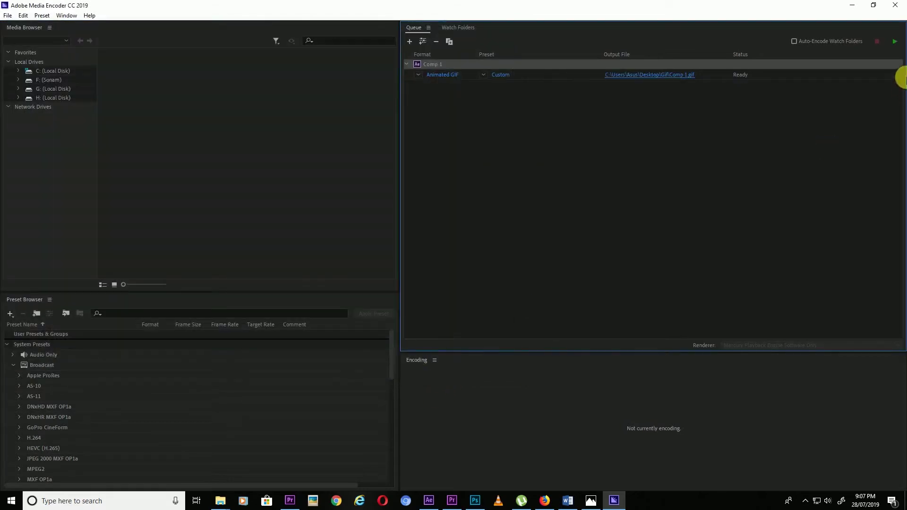
left_click(894, 47)
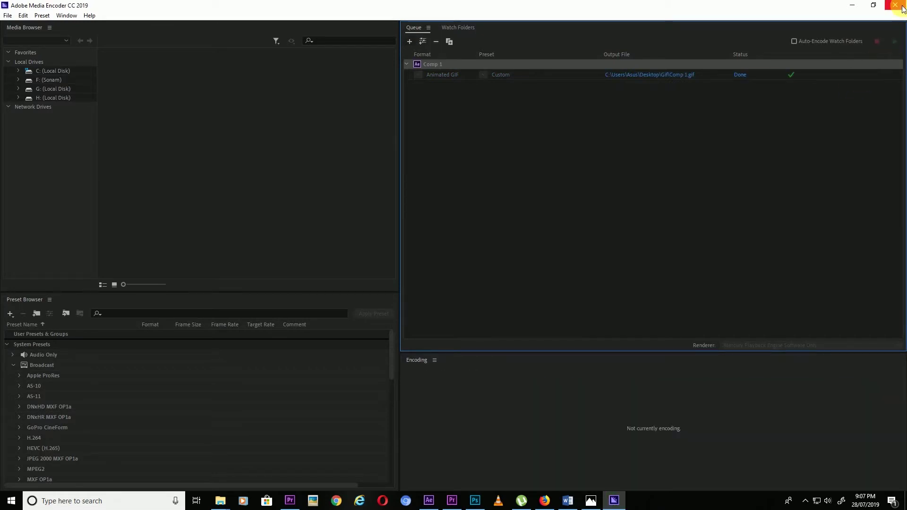
left_click(855, 5)
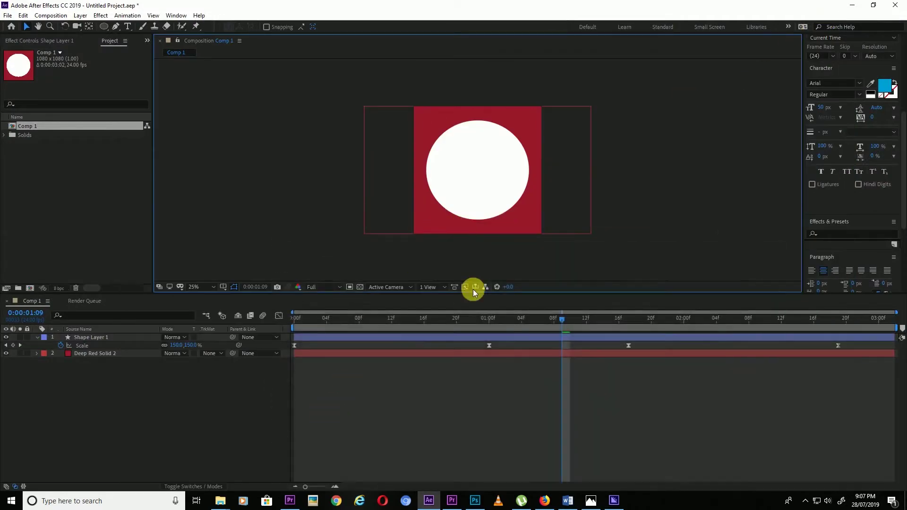
Step: Open Comp 1.gif from the Desktop Gif folder in Photos and watch it
left_click(852, 4)
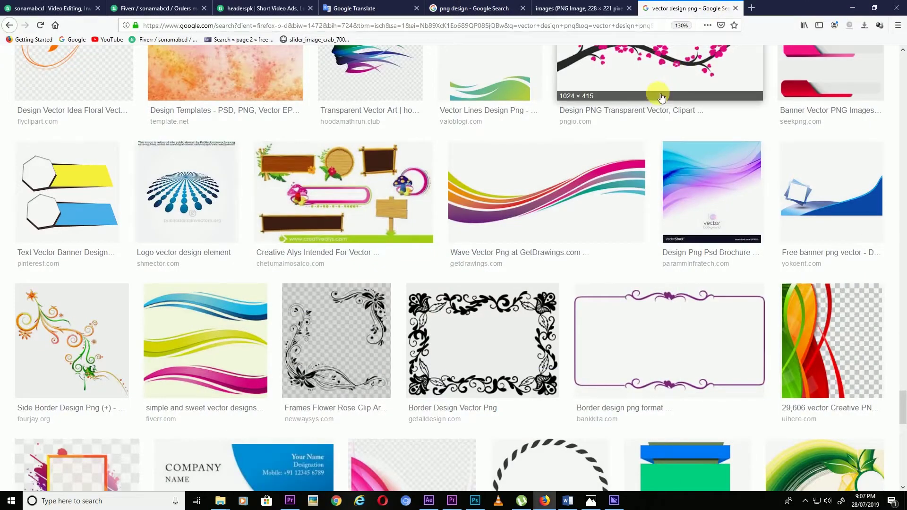
key("super+d")
double_click(85, 362)
left_click(281, 70)
double_click(282, 69)
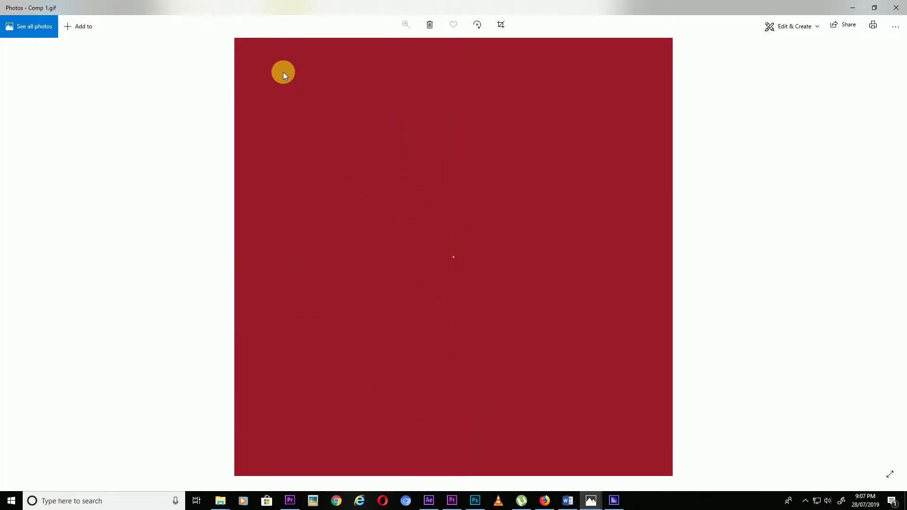
left_click(897, 7)
Step: Check Comp 1.gif's 201 KB file size, then return to After Effects
left_click(401, 195)
left_click(290, 96)
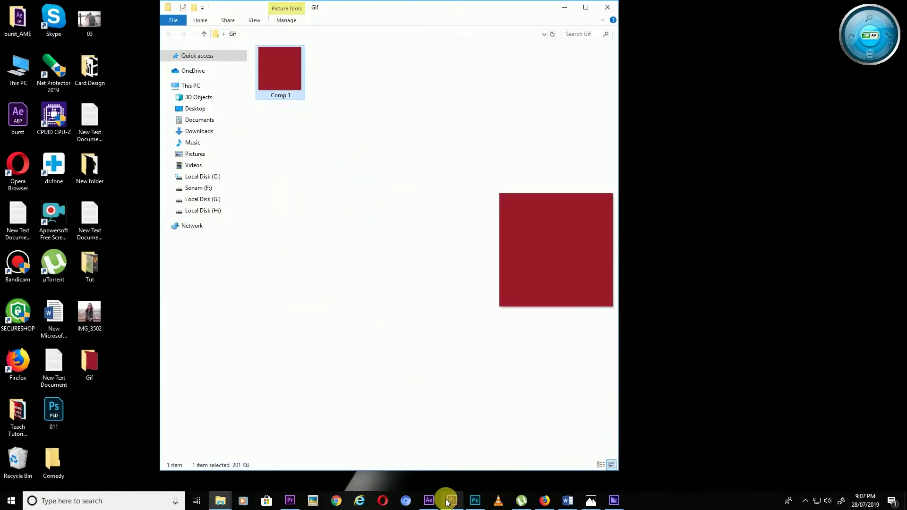
left_click(428, 501)
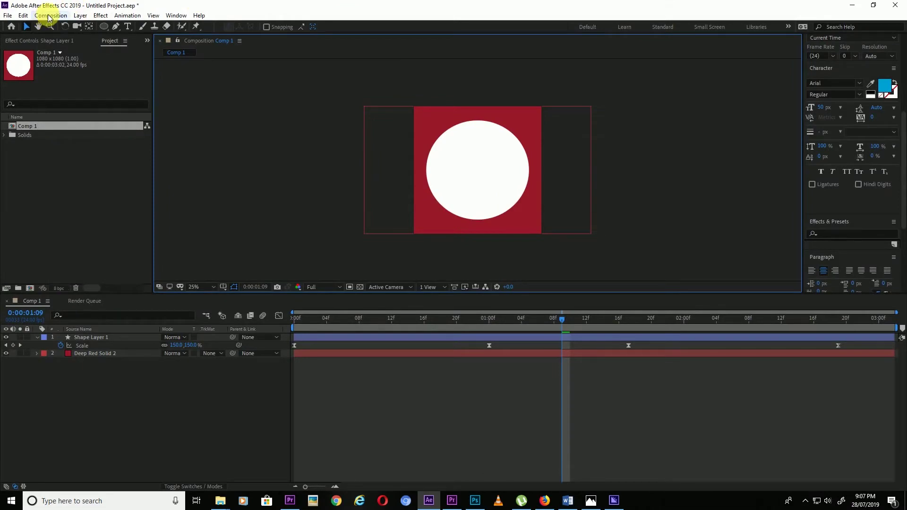
Step: Queue Comp 1 again in Media Encoder and open the new job's export settings
left_click(51, 15)
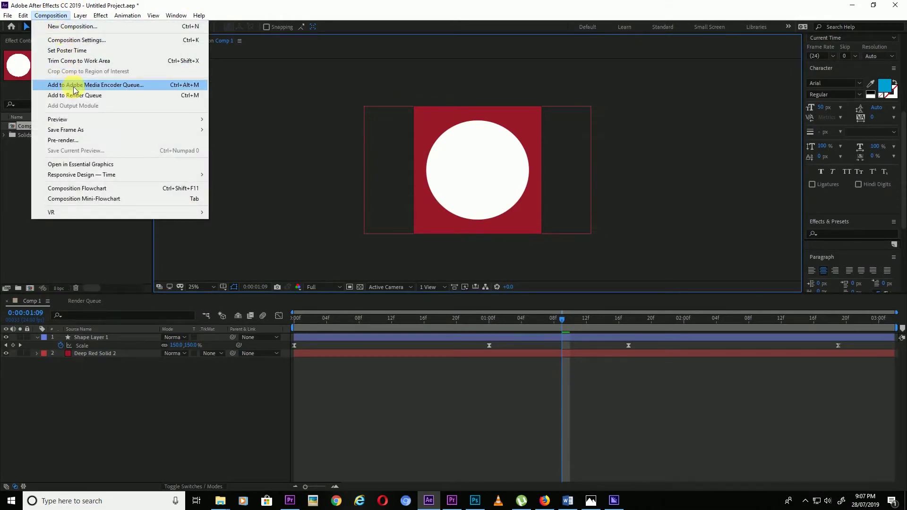
left_click(75, 89)
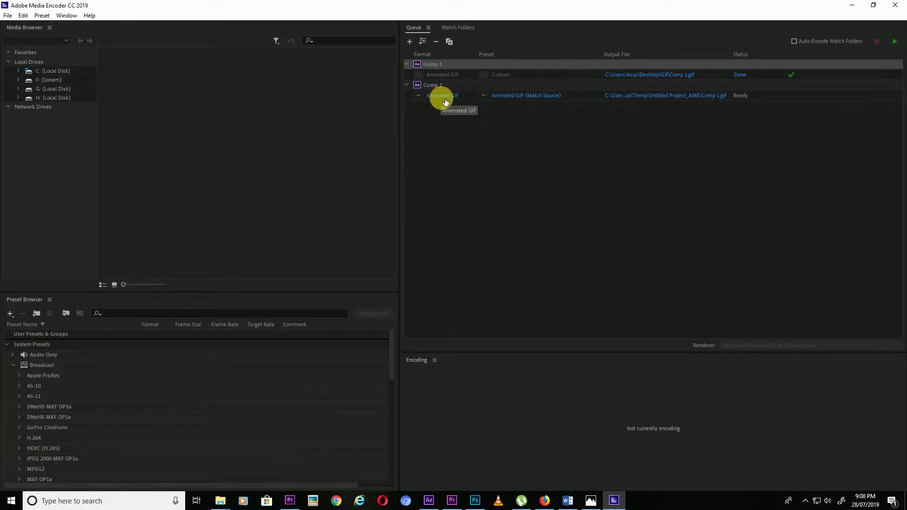
left_click(443, 97)
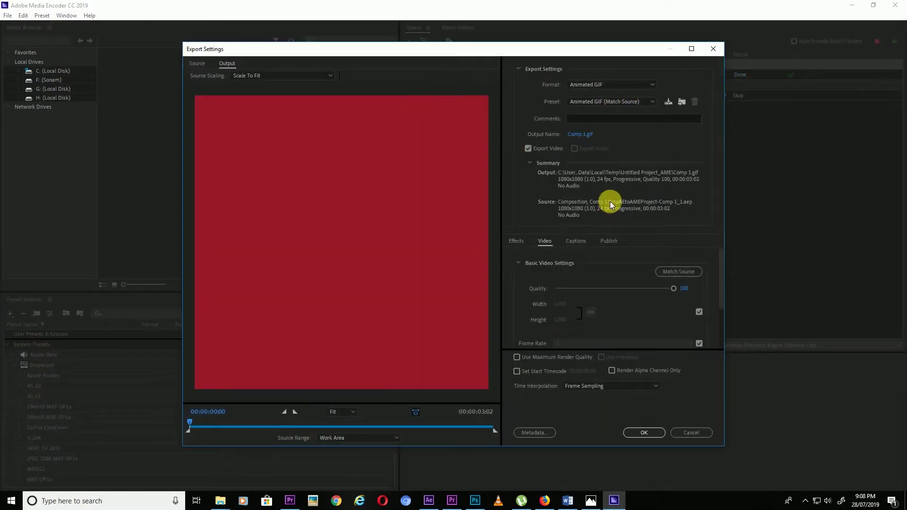
Step: Uncheck Match Source and resize the GIF output to 400 × 400
left_click(698, 312)
type("400")
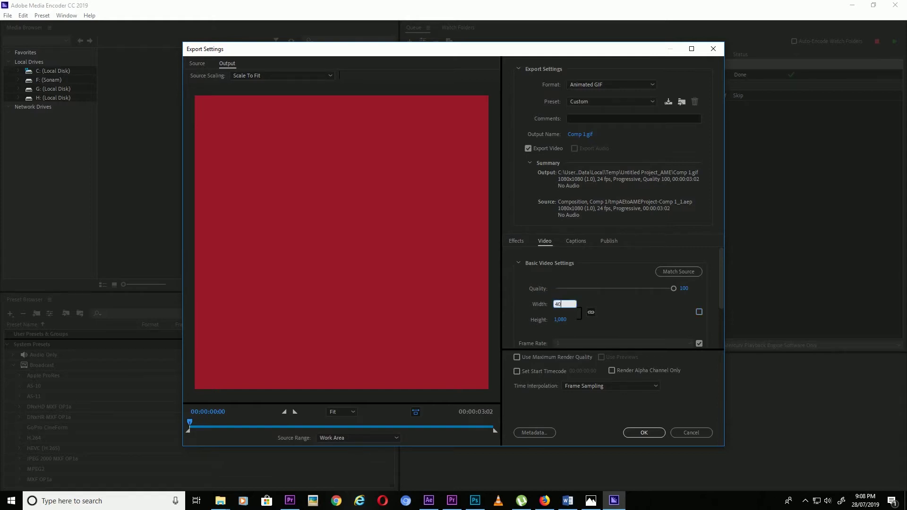
left_click(561, 318)
type("400")
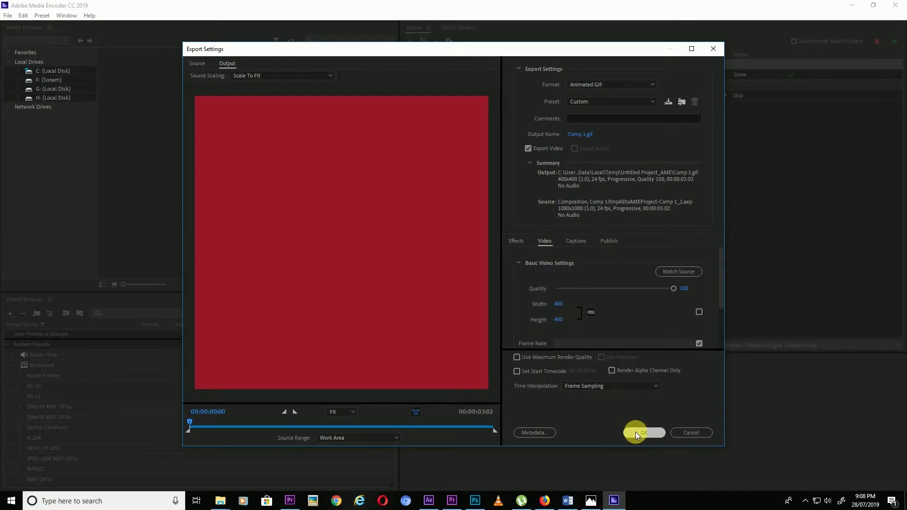
left_click(644, 433)
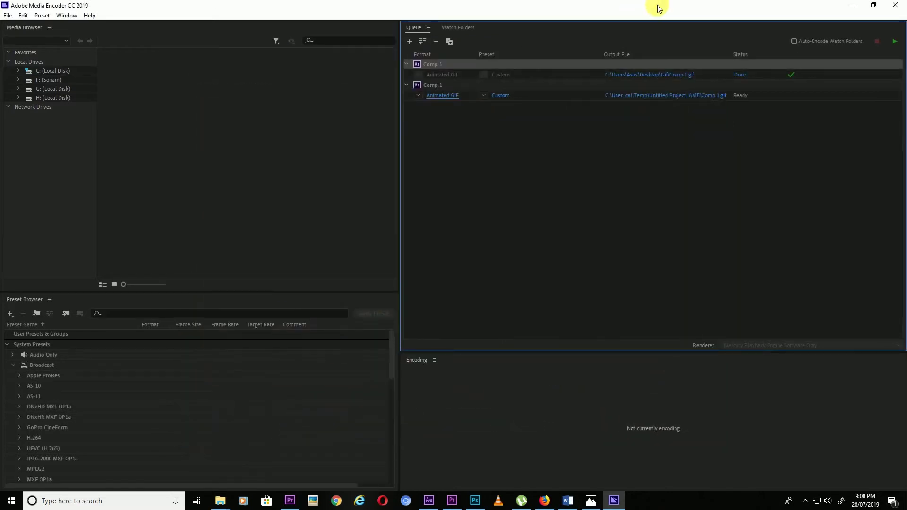
Step: Point the output to the Desktop Gif folder, declining to replace Comp 1.gif
left_click(689, 95)
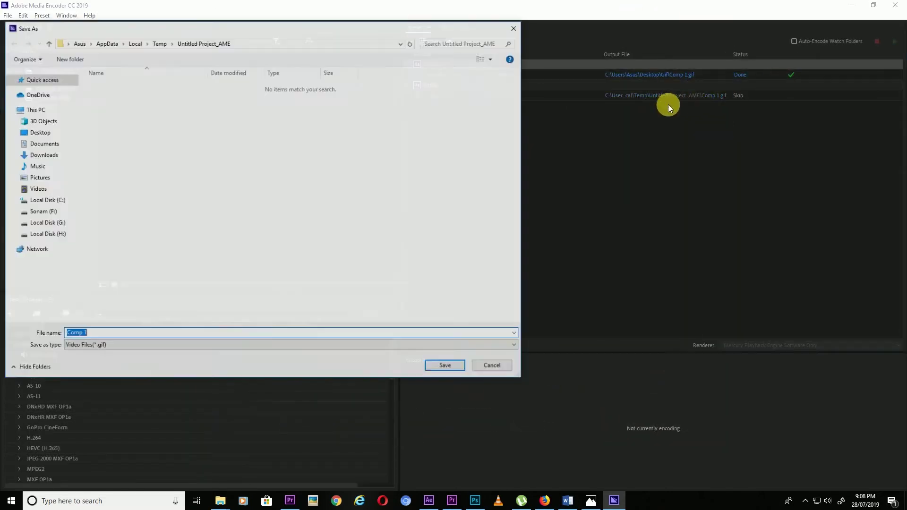
left_click(38, 132)
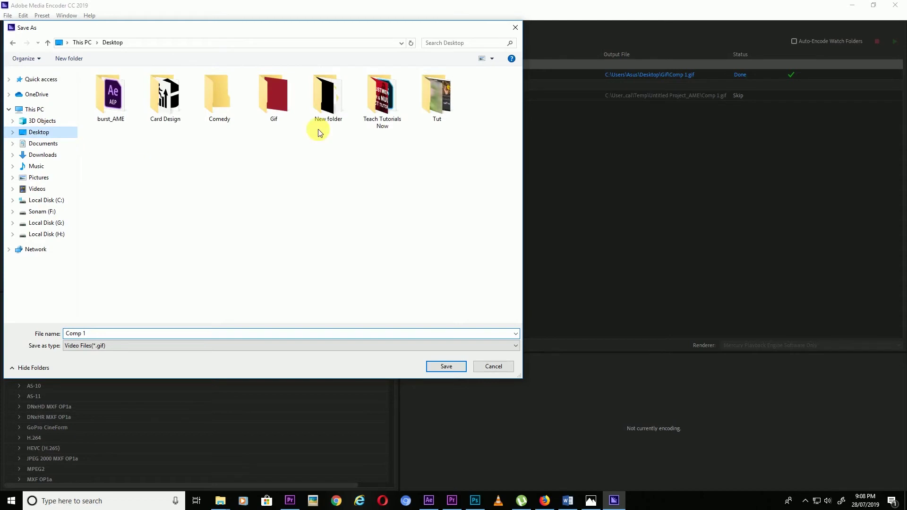
double_click(274, 118)
left_click(446, 368)
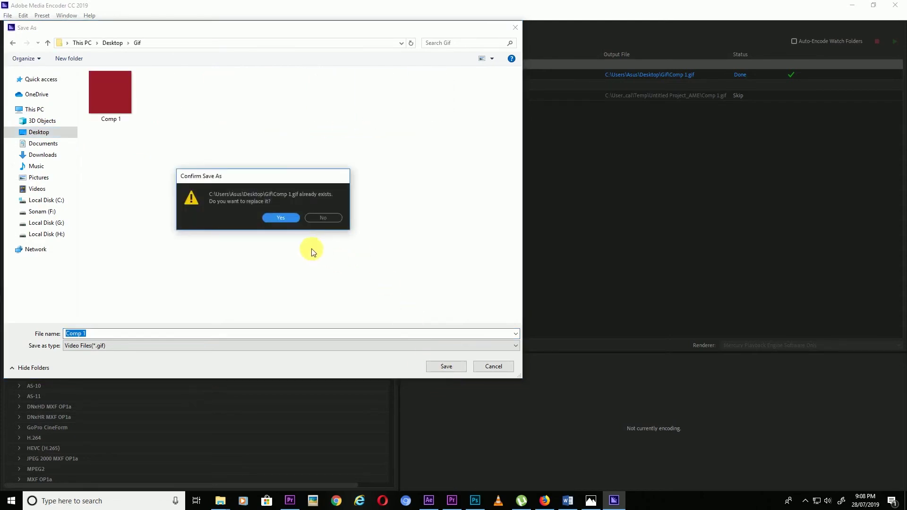
left_click(330, 218)
Step: Rename the output to Comp 2 low.gif, start rendering, and minimize Media Encoder
left_click(124, 335)
key("BackSpace")
type("2 low")
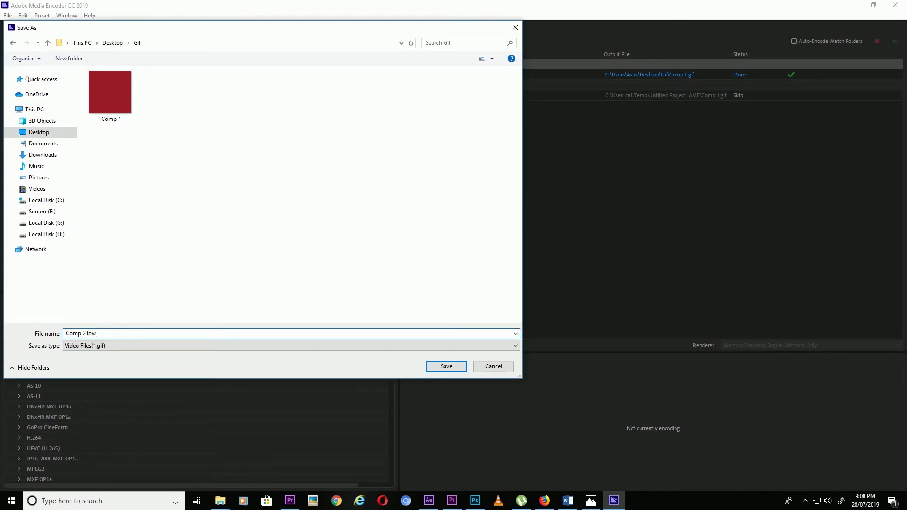
key("Return")
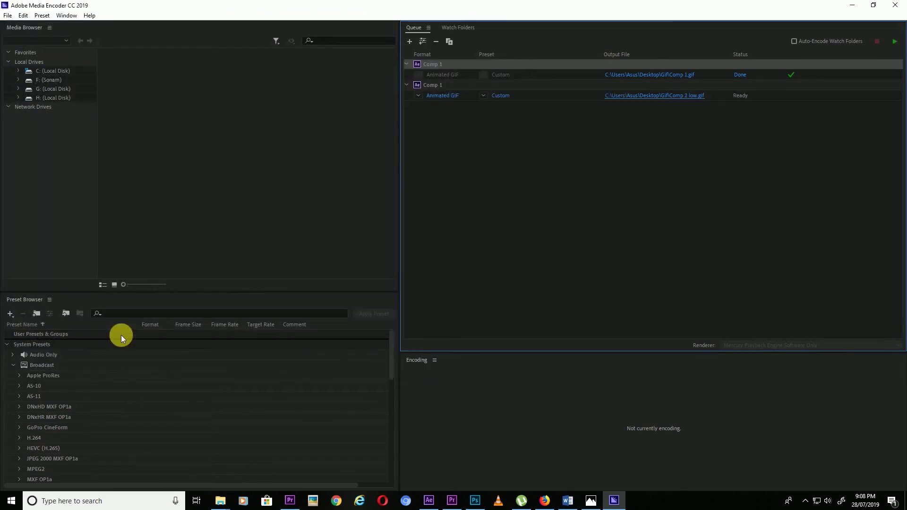
left_click(894, 42)
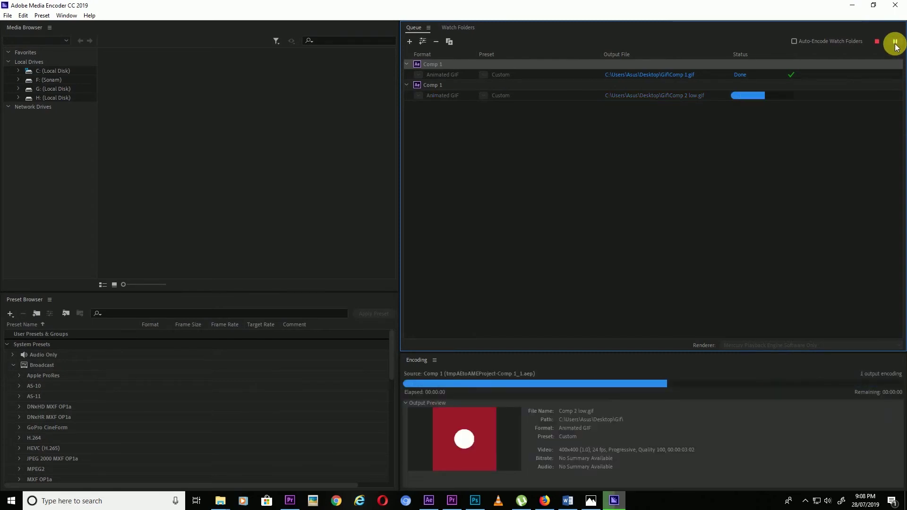
left_click(857, 4)
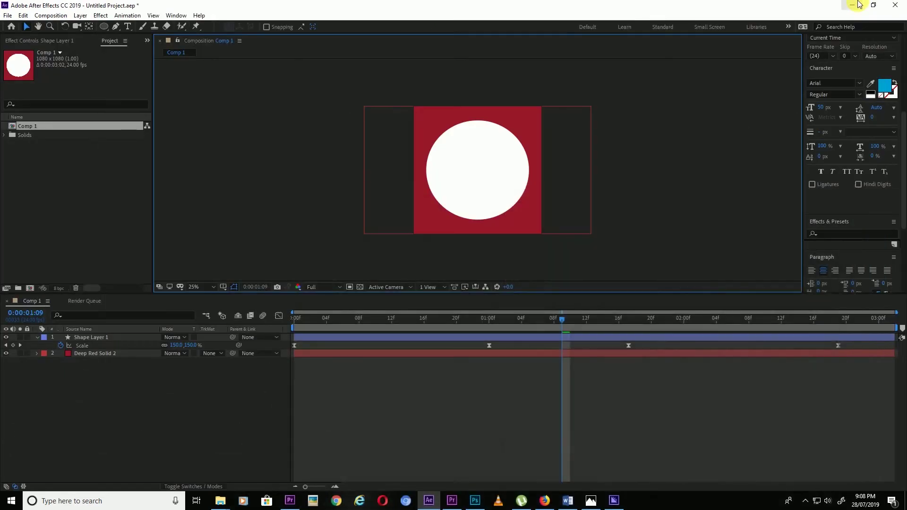
Step: Open the desktop Gif folder and confirm Comp 2 low is 63.2 KB versus Comp 1's 201 KB
left_click(850, 5)
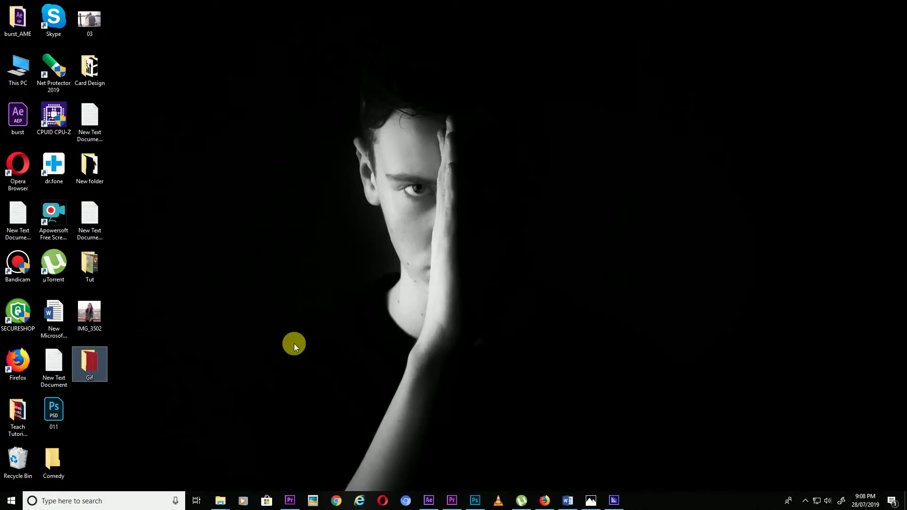
double_click(85, 375)
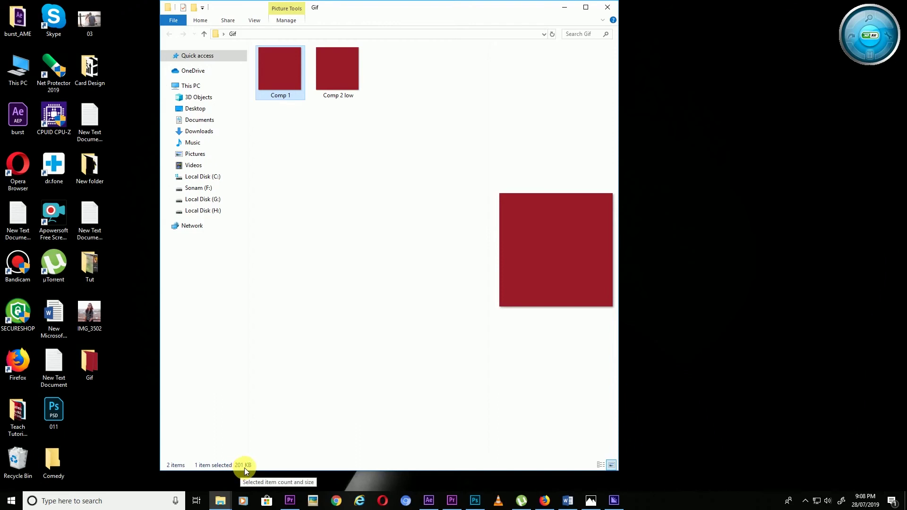
left_click(339, 92)
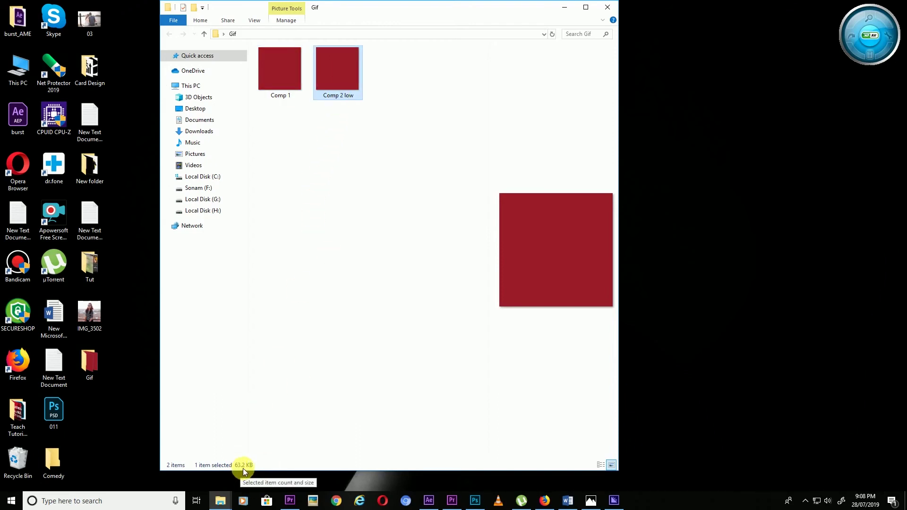
left_click(732, 127)
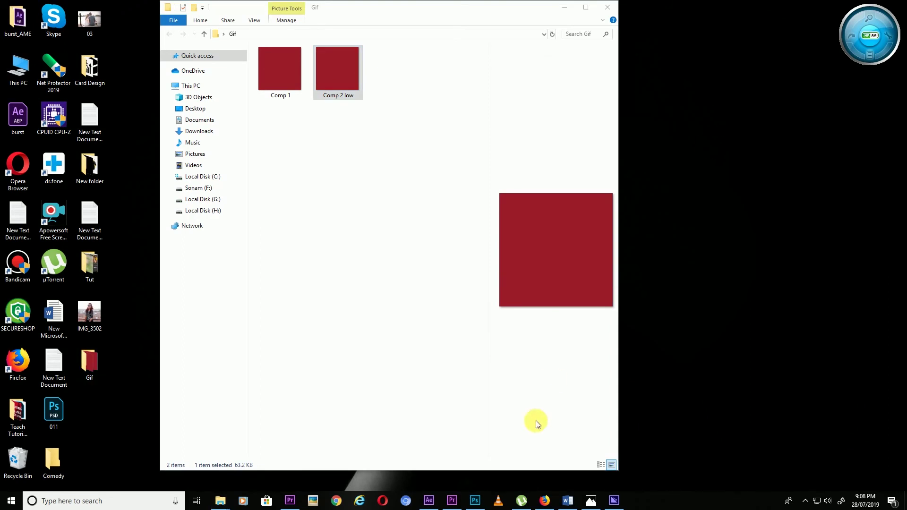